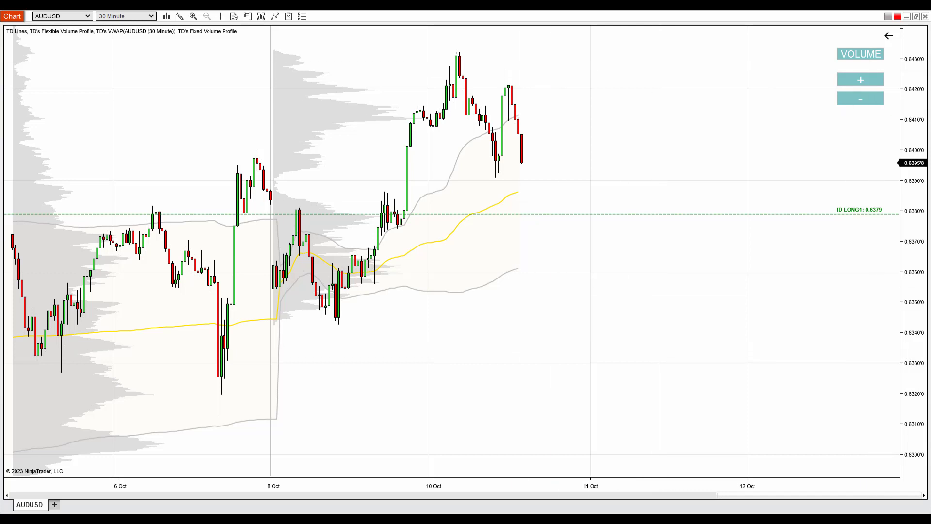
# Underline the 30 Minute timeframe box and the AUDUSD instrument box in pink.
pyautogui.moveTo(97, 23); pyautogui.dragTo(160, 23)
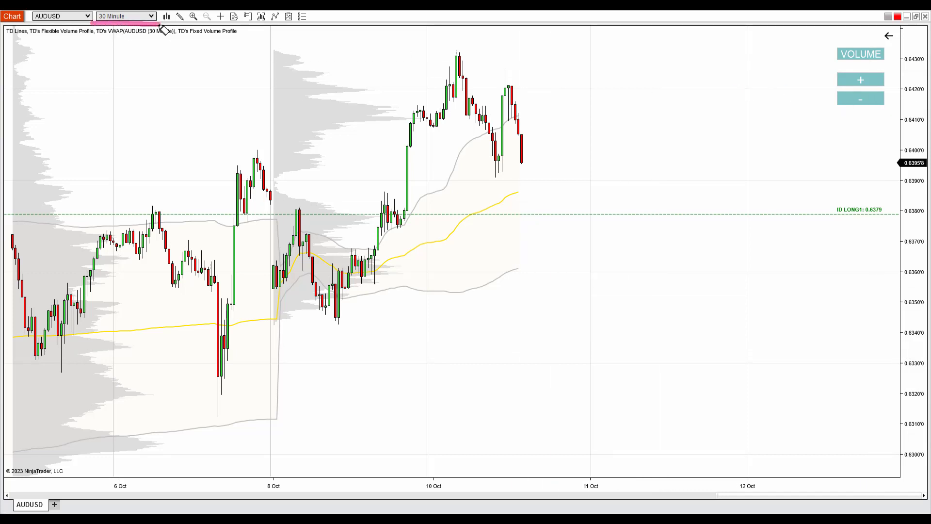
pyautogui.moveTo(32, 22); pyautogui.dragTo(93, 22)
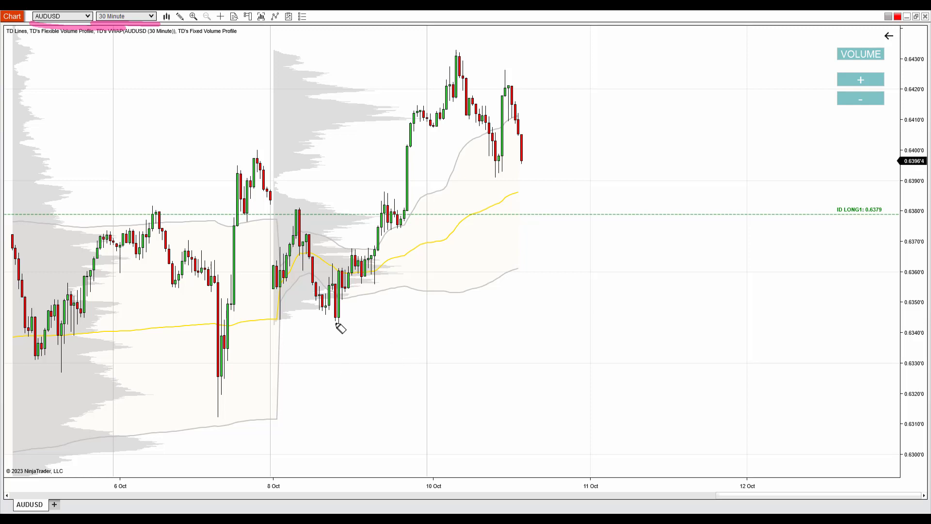
# Trace the rally with a pink arrow and fit a fixed volume profile from the 9 Oct low through 10 Oct.
pyautogui.moveTo(334, 321)
pyautogui.mouseDown()
pyautogui.moveTo(421, 119)
pyautogui.moveTo(424, 62)
pyautogui.moveTo(449, 69)
pyautogui.mouseUp()
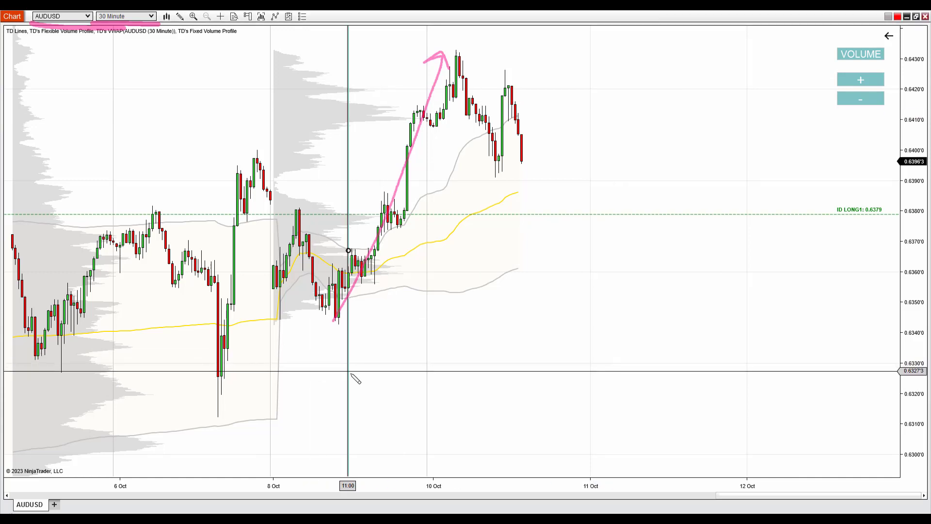
pyautogui.moveTo(349, 371); pyautogui.dragTo(437, 443)
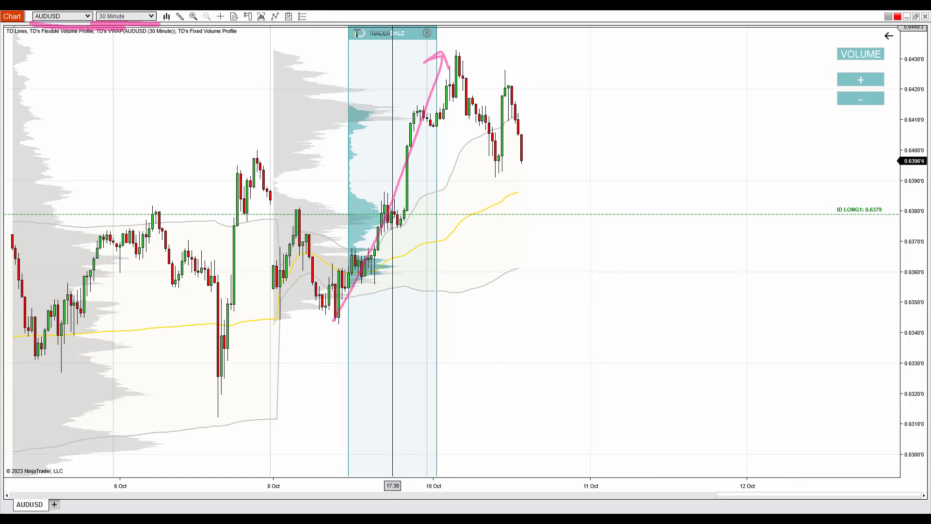
pyautogui.moveTo(392, 59); pyautogui.dragTo(368, 59)
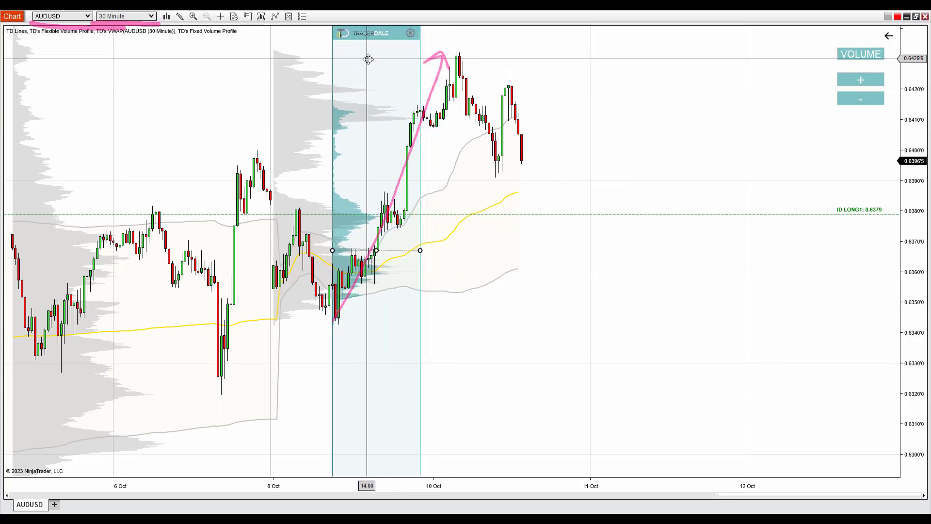
pyautogui.moveTo(420, 250)
pyautogui.mouseDown()
pyautogui.moveTo(444, 250)
pyautogui.moveTo(430, 258)
pyautogui.moveTo(449, 262)
pyautogui.moveTo(426, 257)
pyautogui.moveTo(437, 258)
pyautogui.mouseUp()
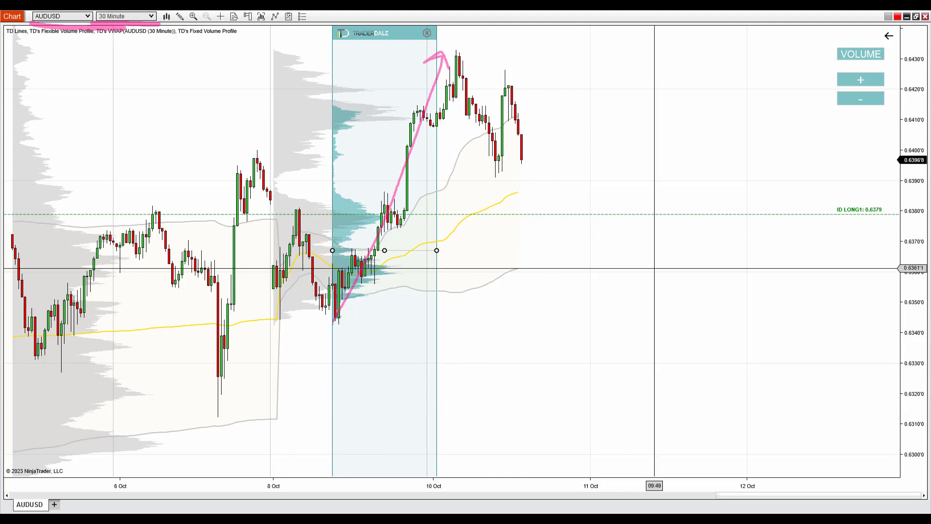
pyautogui.click(654, 267)
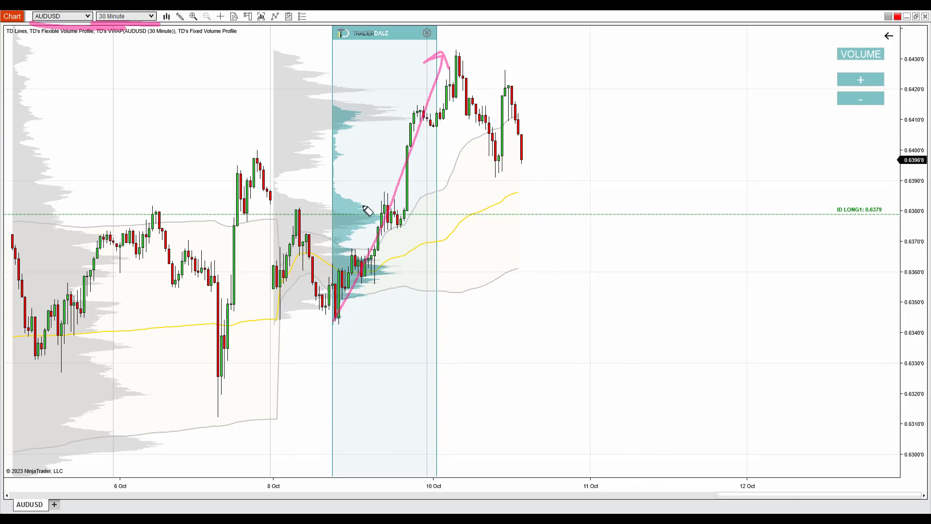
# Circle the volume bulge and ID LONG1 label, line the 0.6379 level, and write 'Sup.' beneath it.
pyautogui.moveTo(364, 205)
pyautogui.mouseDown()
pyautogui.moveTo(339, 224)
pyautogui.moveTo(388, 228)
pyautogui.moveTo(343, 208)
pyautogui.mouseUp()
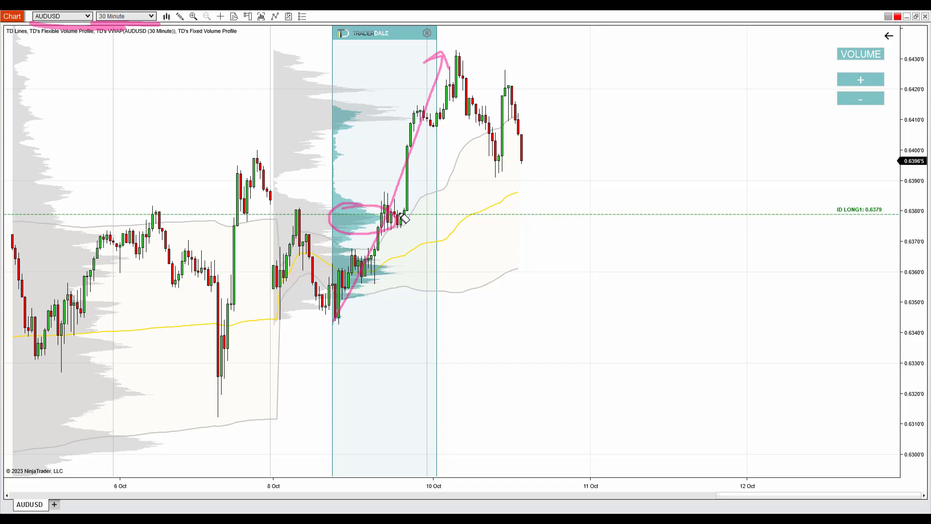
pyautogui.moveTo(405, 214); pyautogui.dragTo(801, 215)
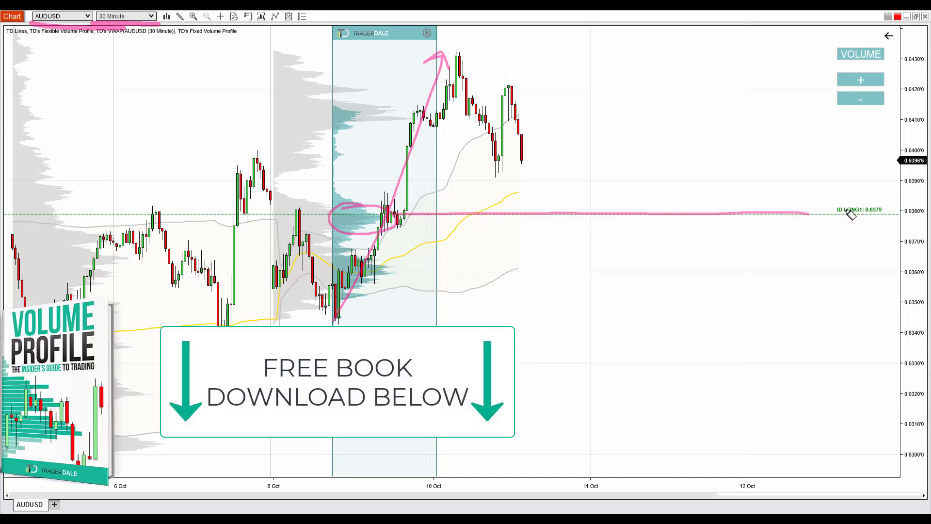
pyautogui.moveTo(861, 195)
pyautogui.mouseDown()
pyautogui.moveTo(820, 212)
pyautogui.moveTo(846, 196)
pyautogui.mouseUp()
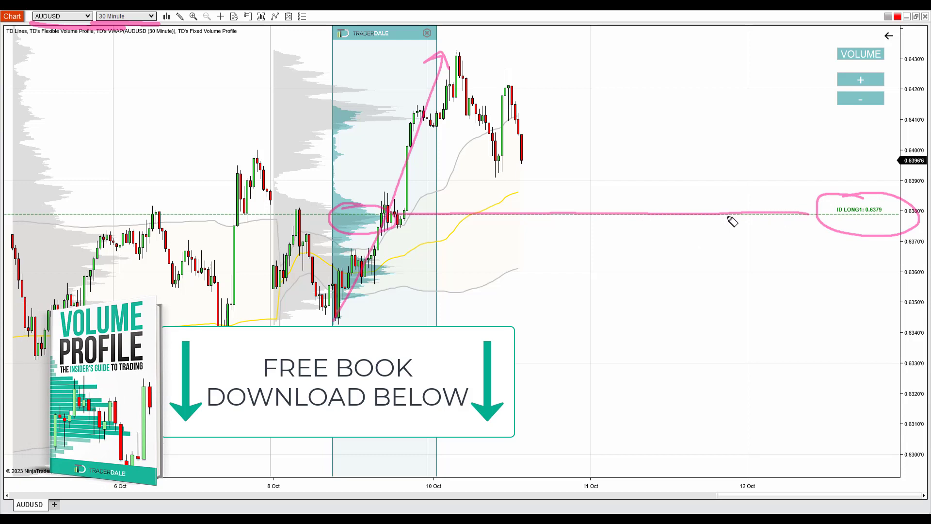
pyautogui.moveTo(574, 234)
pyautogui.mouseDown()
pyautogui.moveTo(544, 244)
pyautogui.moveTo(551, 260)
pyautogui.mouseUp()
pyautogui.moveTo(581, 249); pyautogui.dragTo(606, 263)
pyautogui.click(620, 259)
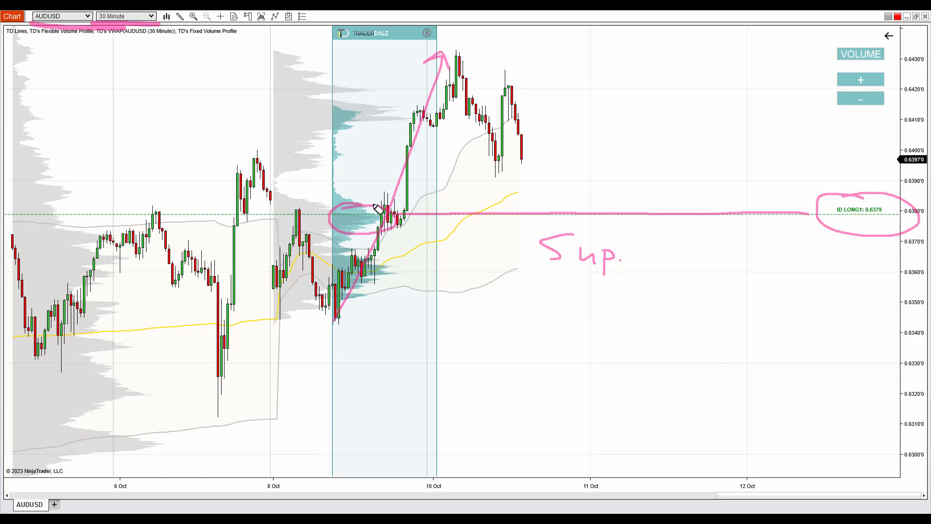
# Sketch a dashed dip to support with a bounce arrow, circle the volume cluster, then clear annotations.
pyautogui.moveTo(377, 209)
pyautogui.mouseDown()
pyautogui.moveTo(328, 231)
pyautogui.moveTo(410, 233)
pyautogui.moveTo(354, 208)
pyautogui.mouseUp()
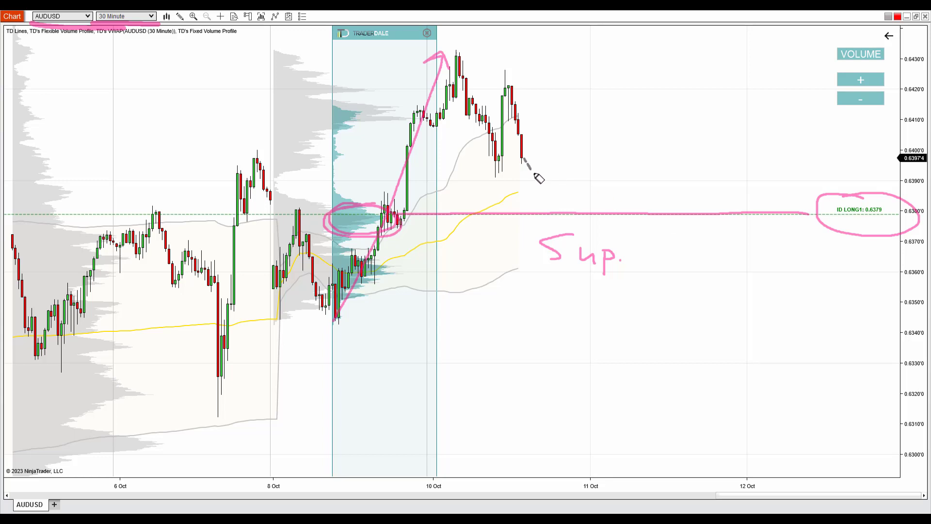
pyautogui.moveTo(536, 174); pyautogui.dragTo(551, 207)
pyautogui.moveTo(378, 204)
pyautogui.mouseDown()
pyautogui.moveTo(342, 204)
pyautogui.moveTo(373, 239)
pyautogui.moveTo(392, 199)
pyautogui.moveTo(359, 200)
pyautogui.mouseUp()
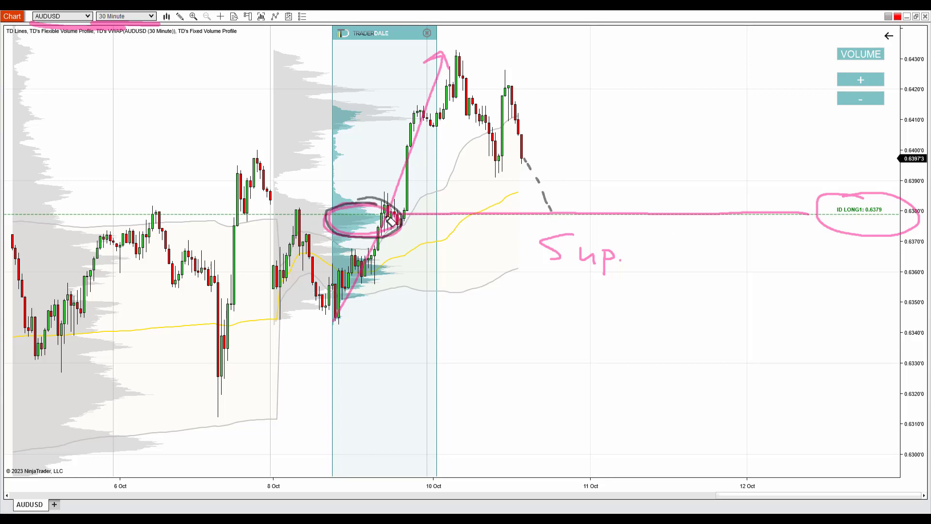
pyautogui.moveTo(557, 208); pyautogui.dragTo(593, 170)
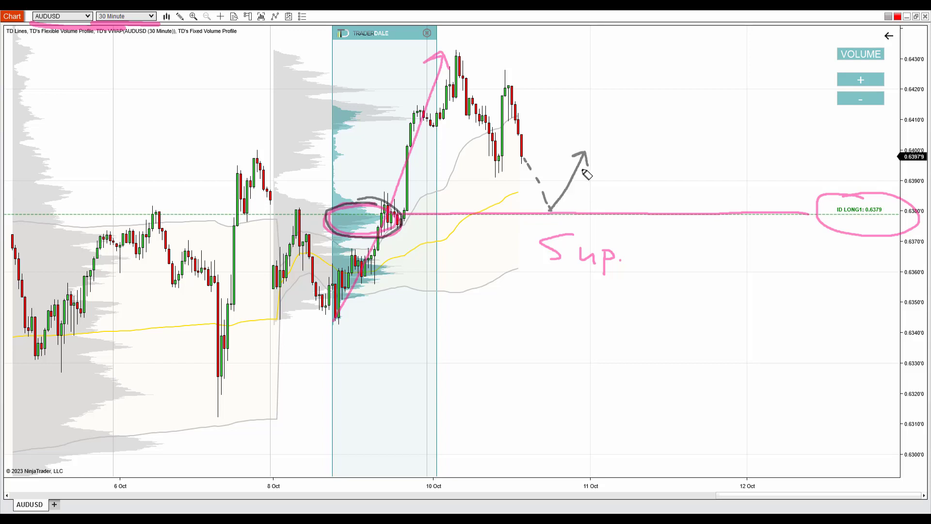
pyautogui.moveTo(394, 207)
pyautogui.mouseDown()
pyautogui.moveTo(333, 218)
pyautogui.moveTo(409, 233)
pyautogui.moveTo(366, 208)
pyautogui.mouseUp()
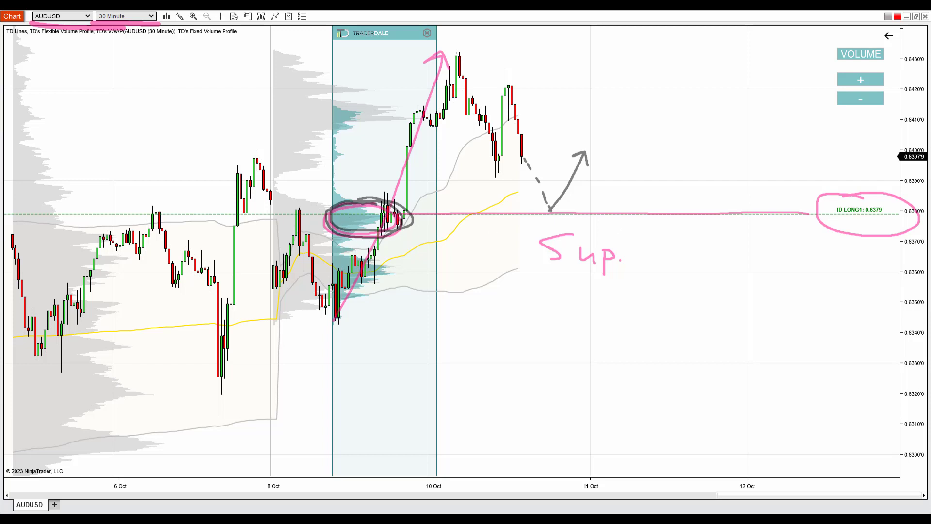
pyautogui.press('e')
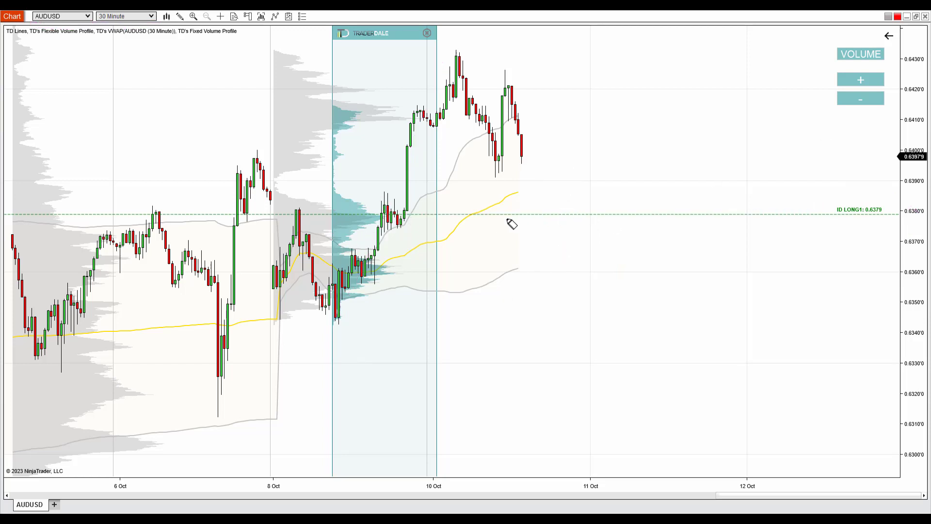
# Redraw the bounce line, upward arrow and volume-bulge circle, then clear the sketches.
pyautogui.moveTo(510, 215)
pyautogui.mouseDown()
pyautogui.moveTo(599, 213)
pyautogui.moveTo(607, 159)
pyautogui.mouseUp()
pyautogui.moveTo(582, 169)
pyautogui.mouseDown()
pyautogui.moveTo(606, 159)
pyautogui.moveTo(611, 181)
pyautogui.mouseUp()
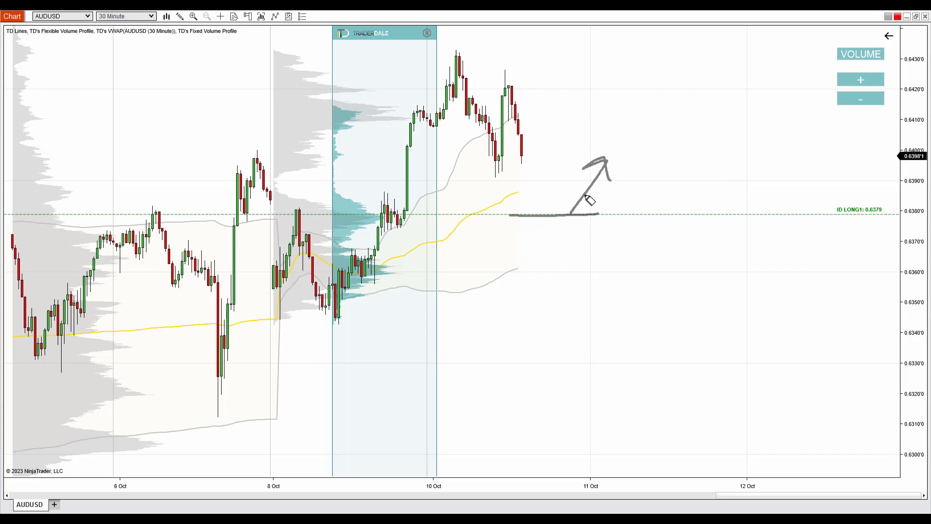
pyautogui.moveTo(384, 211)
pyautogui.mouseDown()
pyautogui.moveTo(362, 206)
pyautogui.moveTo(386, 221)
pyautogui.moveTo(364, 205)
pyautogui.mouseUp()
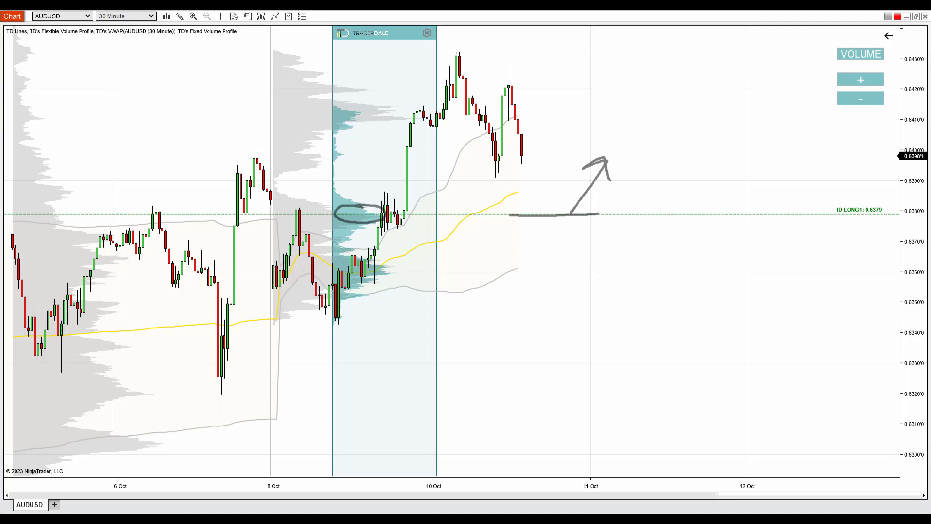
pyautogui.press('Escape')
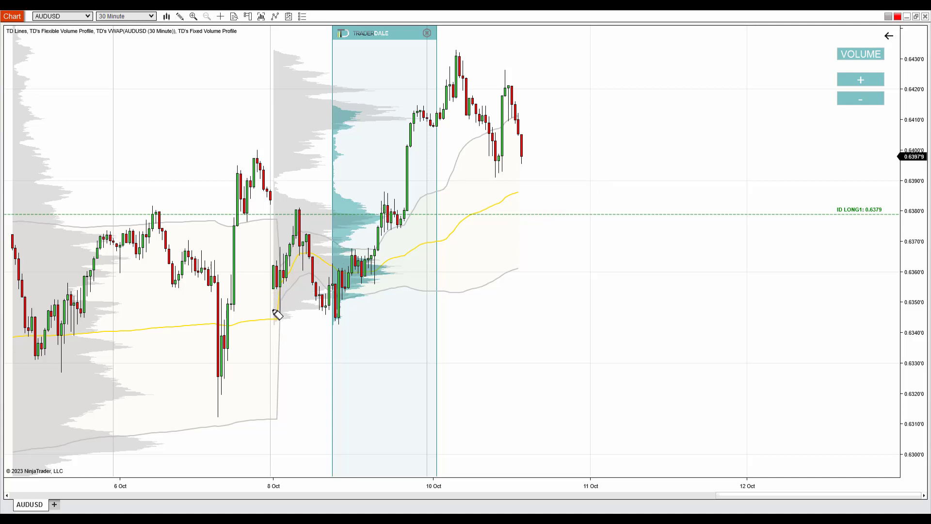
pyautogui.moveTo(265, 307)
pyautogui.mouseDown()
pyautogui.moveTo(298, 212)
pyautogui.moveTo(340, 313)
pyautogui.mouseUp()
pyautogui.moveTo(299, 193)
pyautogui.mouseDown()
pyautogui.moveTo(300, 174)
pyautogui.moveTo(314, 170)
pyautogui.moveTo(315, 191)
pyautogui.mouseUp()
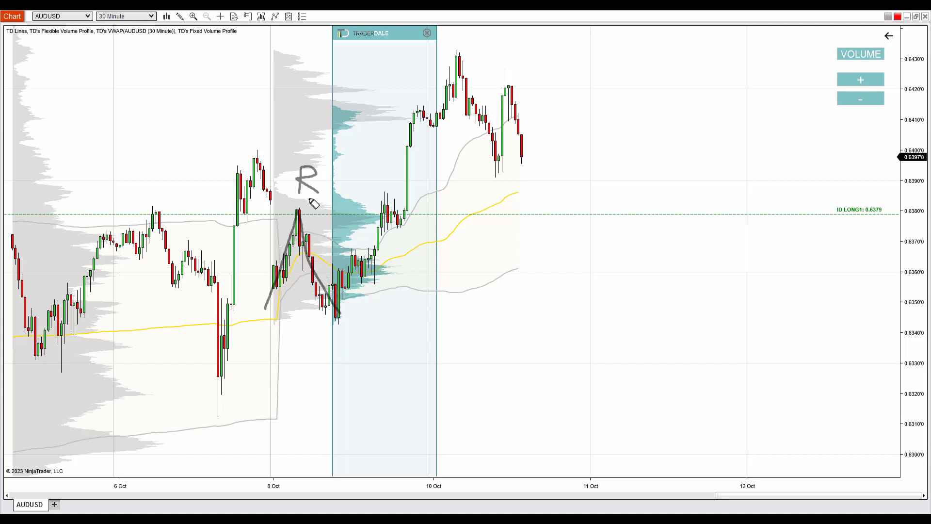
pyautogui.moveTo(335, 212)
pyautogui.mouseDown()
pyautogui.moveTo(278, 213)
pyautogui.moveTo(340, 217)
pyautogui.moveTo(331, 216)
pyautogui.mouseUp()
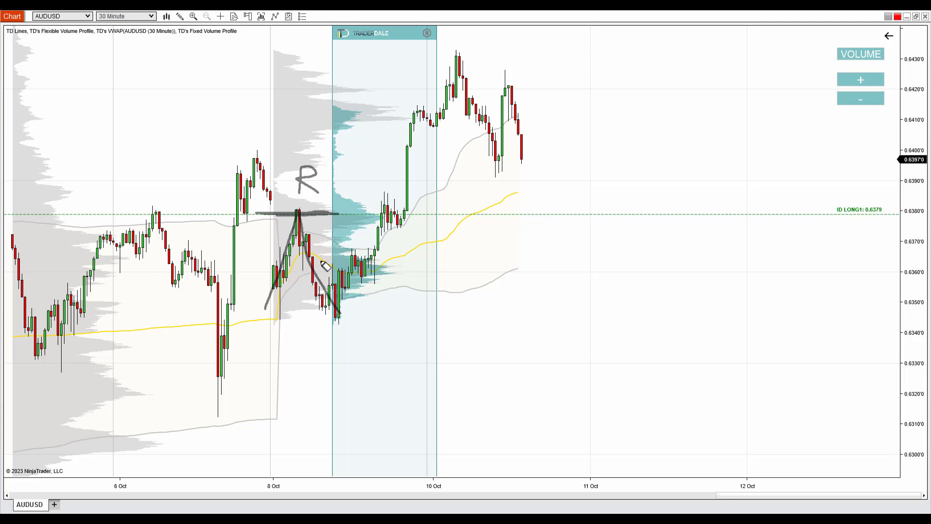
pyautogui.moveTo(324, 214); pyautogui.dragTo(476, 211)
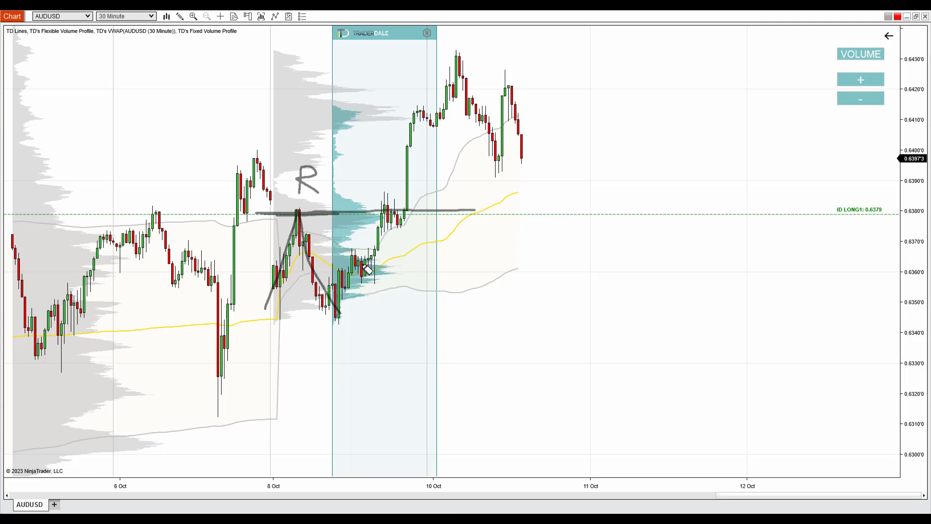
pyautogui.moveTo(361, 271)
pyautogui.mouseDown()
pyautogui.moveTo(436, 93)
pyautogui.moveTo(439, 100)
pyautogui.mouseUp()
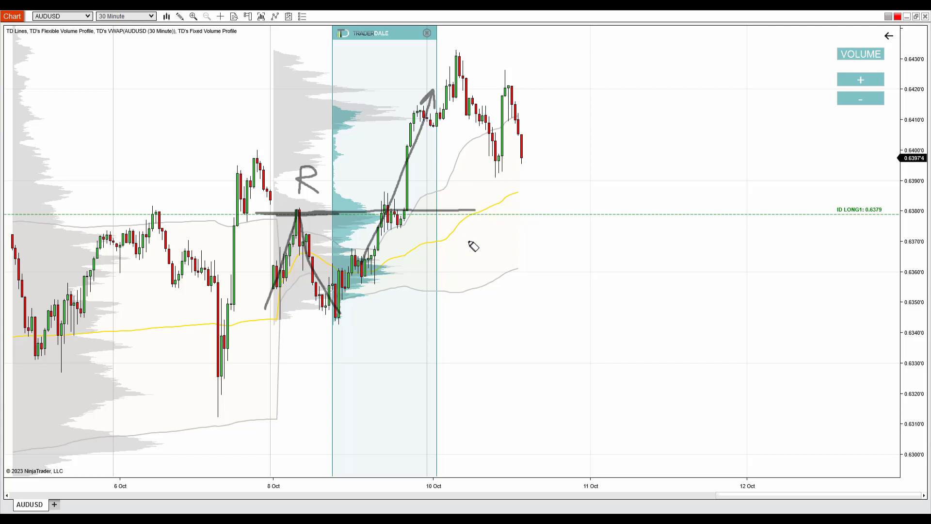
pyautogui.moveTo(517, 227)
pyautogui.mouseDown()
pyautogui.moveTo(515, 248)
pyautogui.moveTo(499, 246)
pyautogui.mouseUp()
pyautogui.moveTo(512, 236); pyautogui.dragTo(532, 247)
pyautogui.moveTo(537, 237)
pyautogui.mouseDown()
pyautogui.moveTo(539, 264)
pyautogui.moveTo(539, 247)
pyautogui.mouseUp()
pyautogui.click(559, 246)
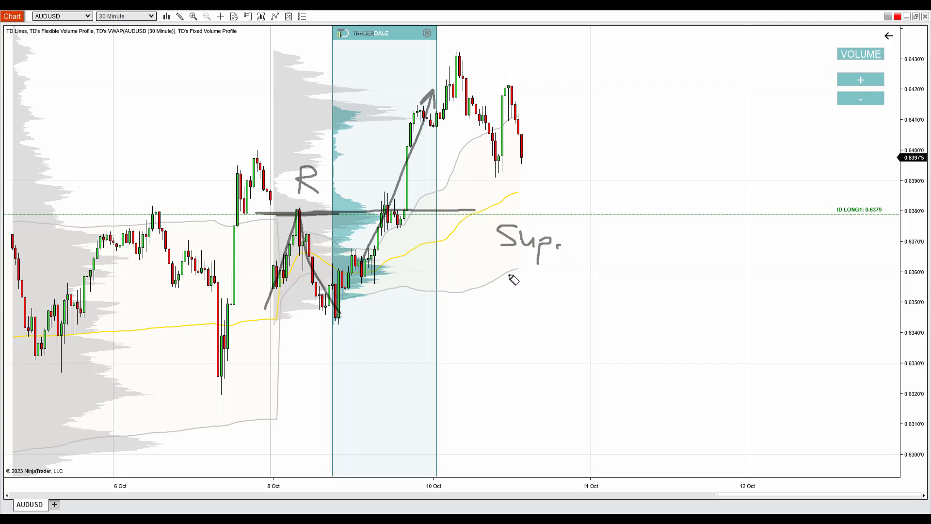
pyautogui.moveTo(467, 212); pyautogui.dragTo(666, 211)
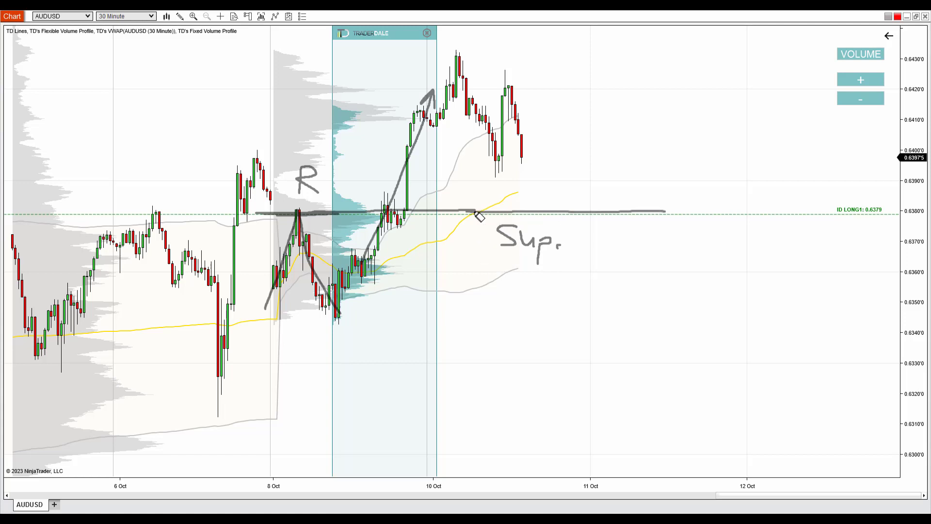
pyautogui.moveTo(477, 213); pyautogui.dragTo(587, 213)
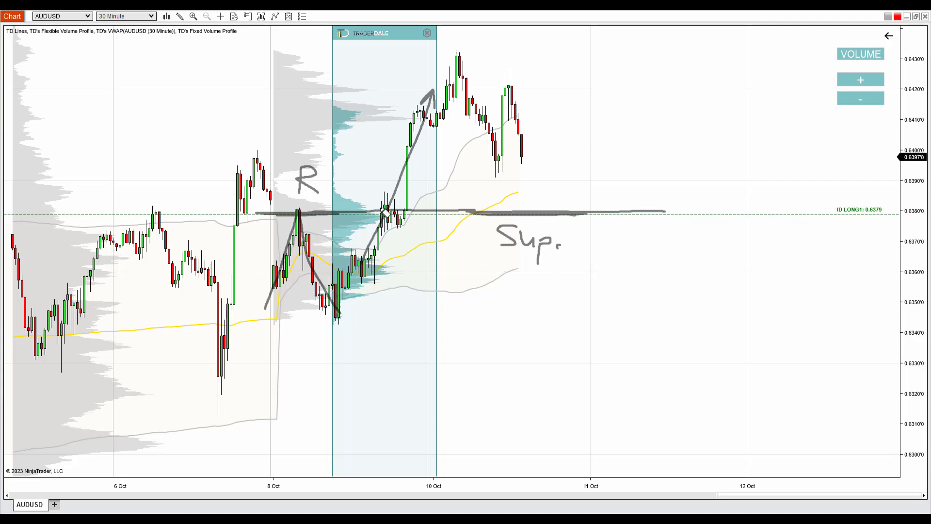
pyautogui.moveTo(385, 206)
pyautogui.mouseDown()
pyautogui.moveTo(350, 203)
pyautogui.moveTo(373, 234)
pyautogui.moveTo(423, 210)
pyautogui.moveTo(390, 202)
pyautogui.mouseUp()
pyautogui.moveTo(493, 257); pyautogui.dragTo(587, 258)
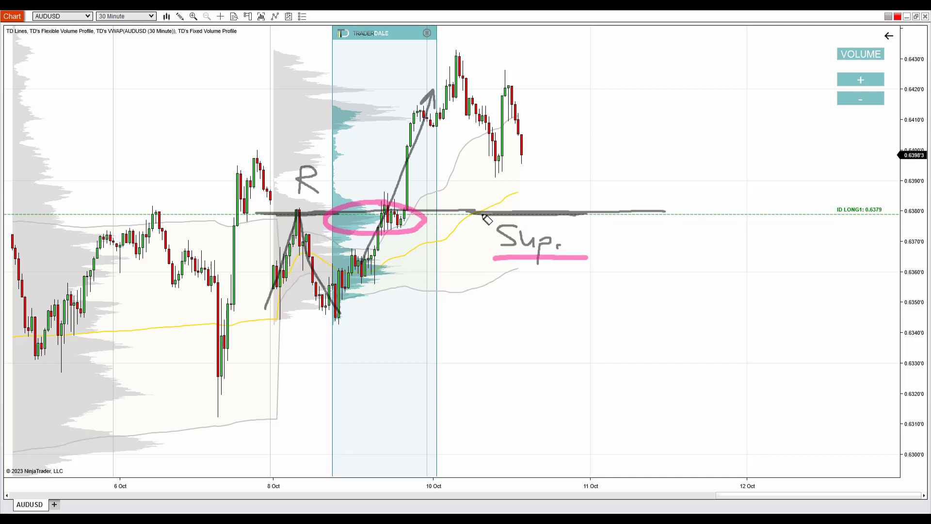
pyautogui.moveTo(481, 213); pyautogui.dragTo(614, 216)
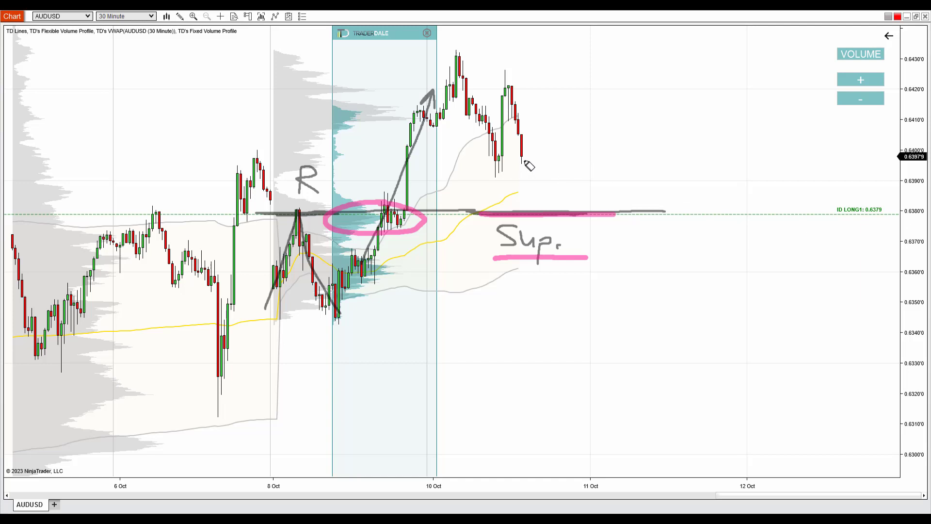
pyautogui.moveTo(523, 160)
pyautogui.mouseDown()
pyautogui.moveTo(572, 213)
pyautogui.moveTo(606, 130)
pyautogui.moveTo(612, 154)
pyautogui.mouseUp()
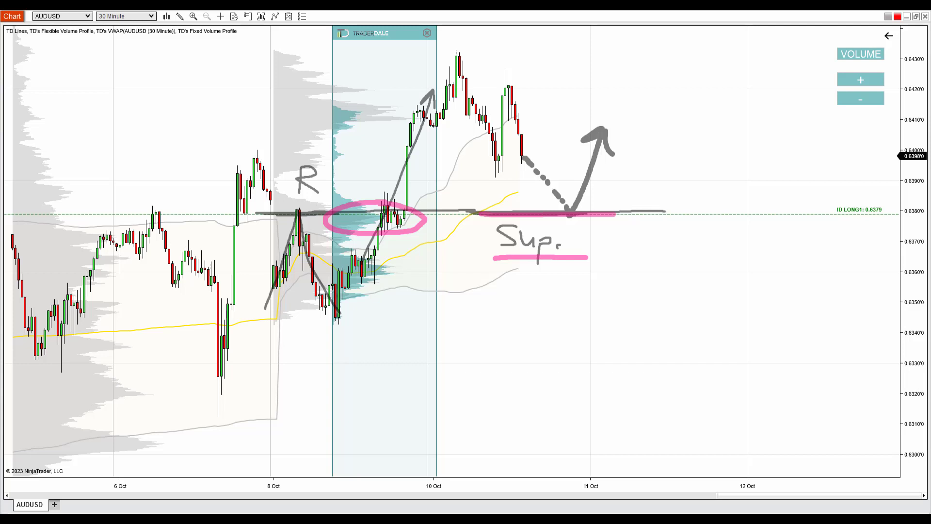
pyautogui.press('Escape')
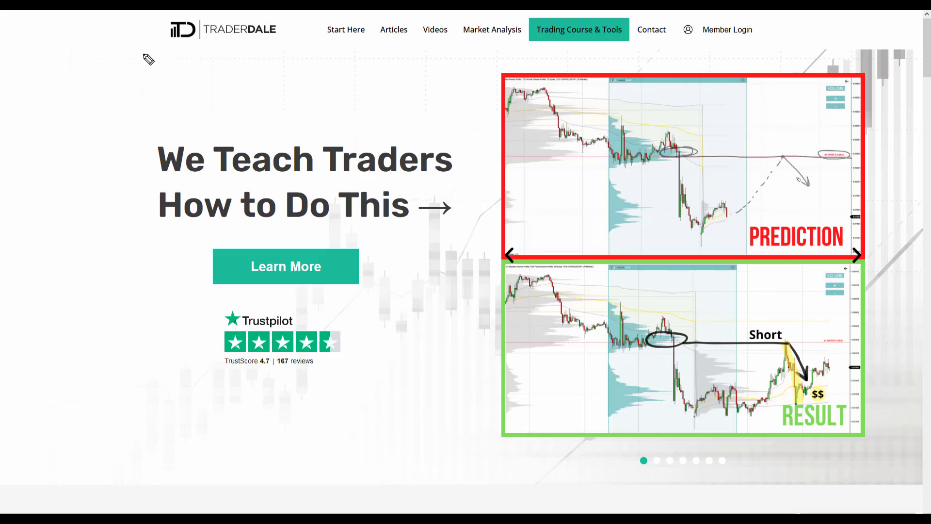
# Mark the TRADERDALE logo and courses menu, then open Trading Course & Tools.
pyautogui.moveTo(142, 53); pyautogui.dragTo(291, 50)
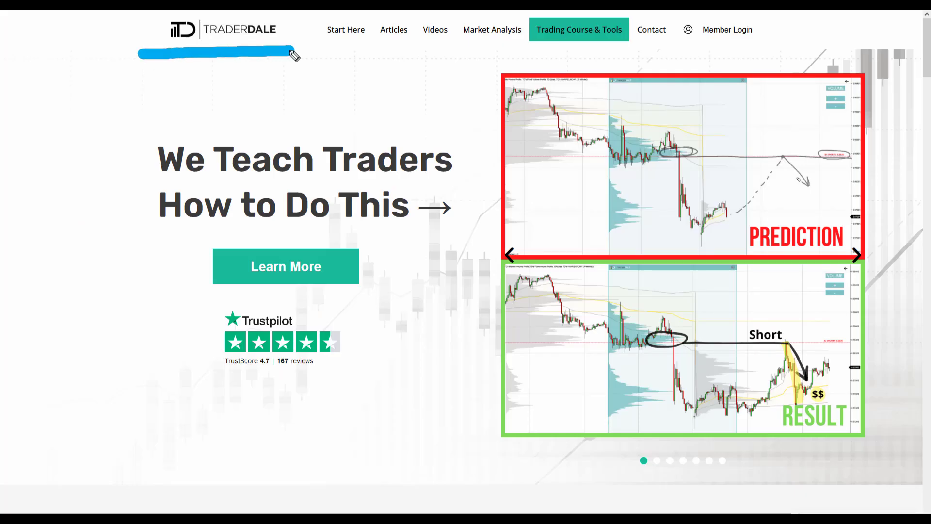
pyautogui.moveTo(515, 54)
pyautogui.mouseDown()
pyautogui.moveTo(639, 53)
pyautogui.moveTo(506, 51)
pyautogui.mouseUp()
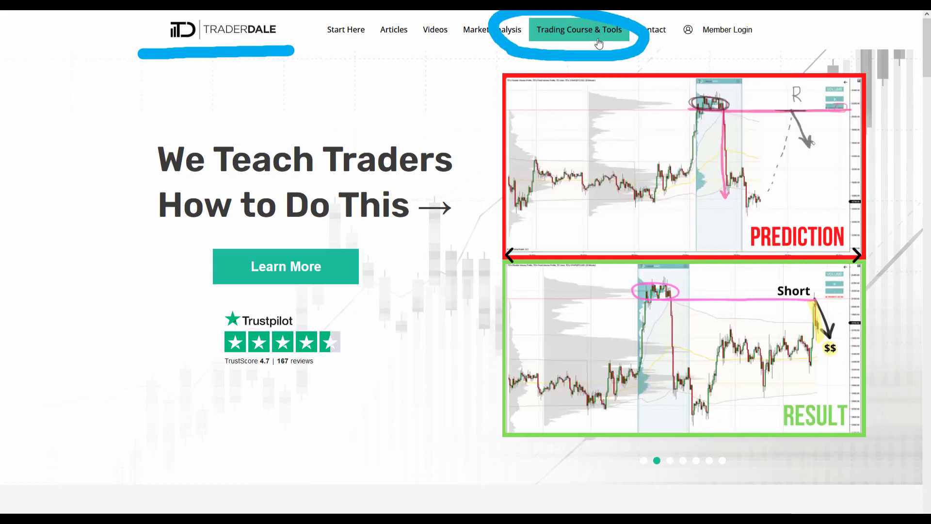
pyautogui.click(580, 32)
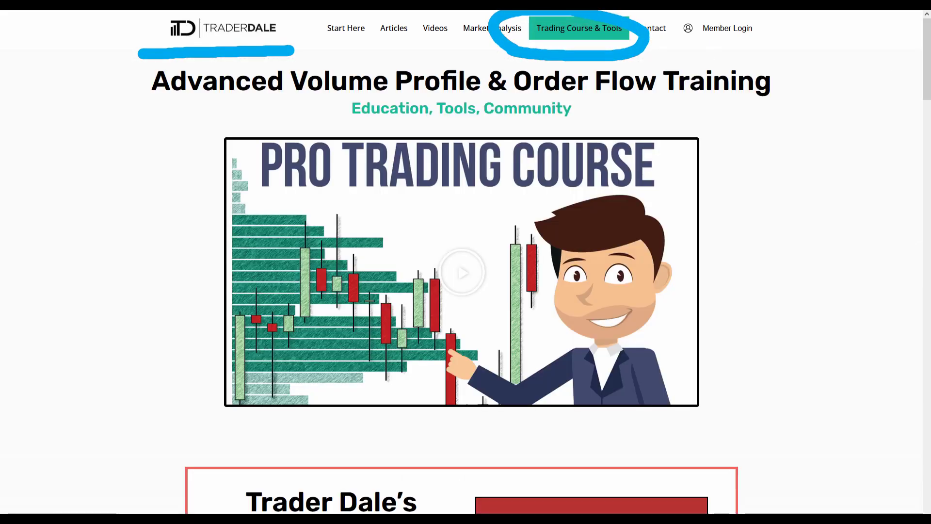
pyautogui.press('Escape')
# Scroll past the outlined Elite Pack down to the Order Flow Pack offer.
pyautogui.scroll(-8, 785, 258)
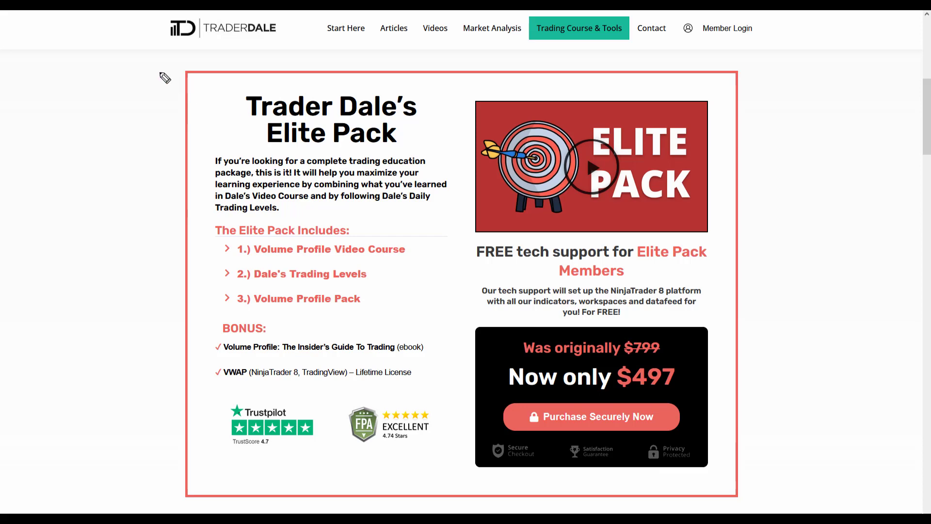
pyautogui.moveTo(143, 69)
pyautogui.mouseDown()
pyautogui.moveTo(767, 83)
pyautogui.moveTo(788, 512)
pyautogui.moveTo(163, 495)
pyautogui.moveTo(145, 73)
pyautogui.mouseUp()
pyautogui.press('Escape')
pyautogui.scroll(-9, 785, 215)
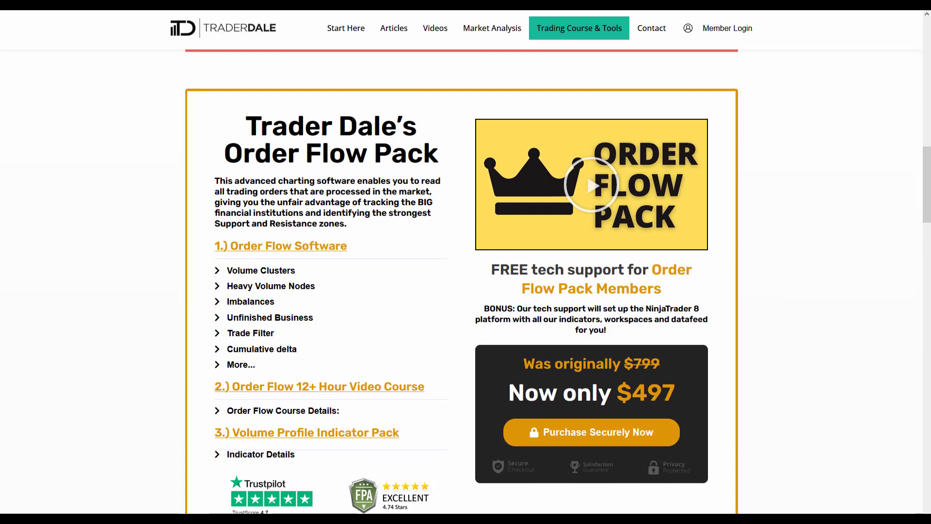